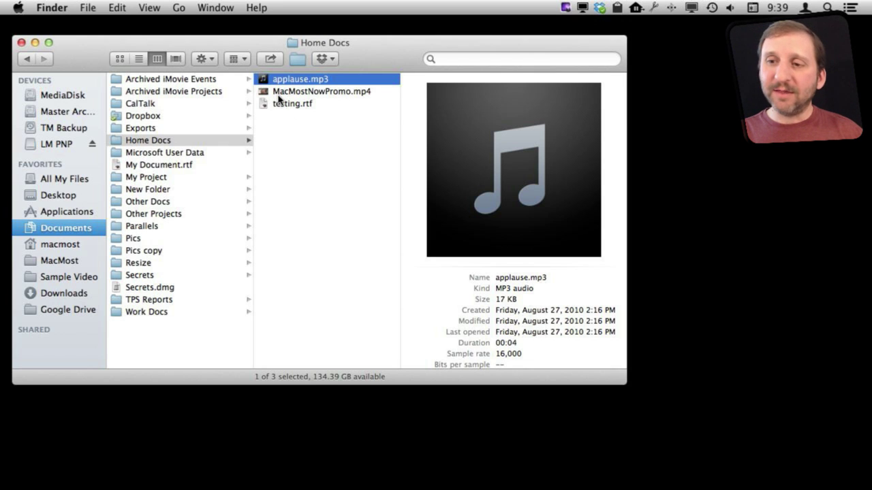
Select MacMostNowPromo.mp4 in Home Docs to show its 2.9 MB, 640×360, 00:26 movie details
{"action": "left_click", "coordinate": [291, 95]}
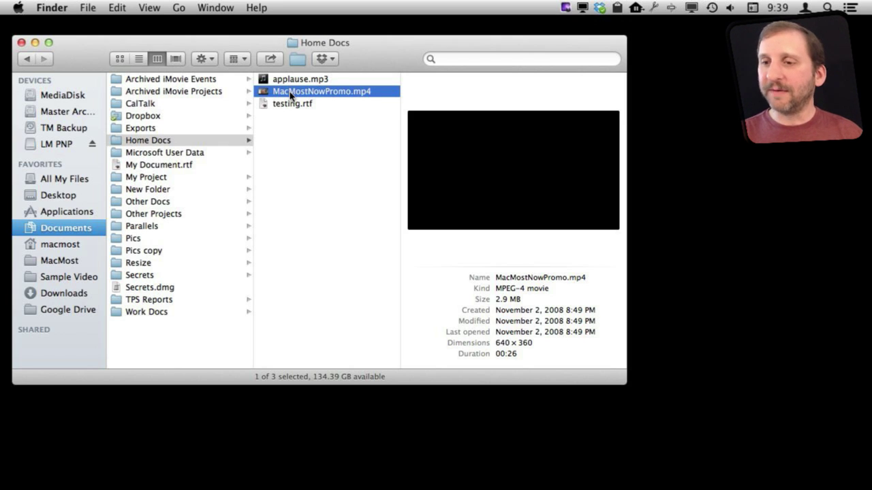
{"action": "right_click", "coordinate": [290, 96]}
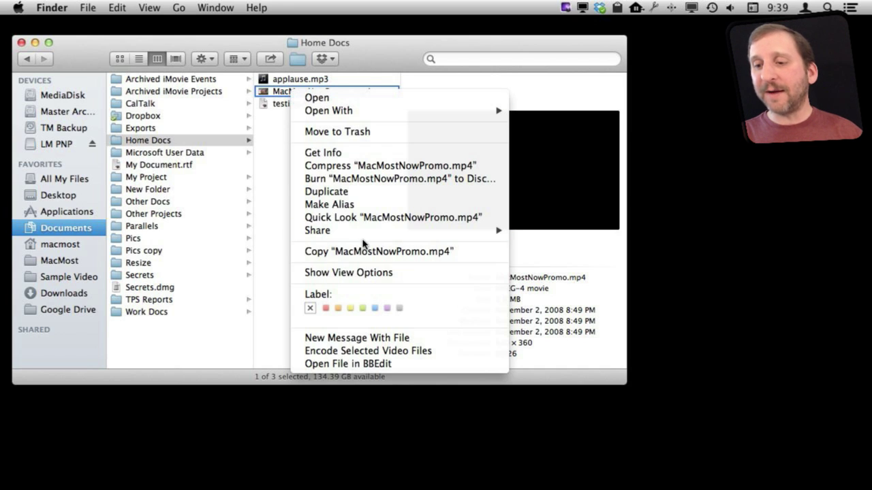
Encode MacMostNowPromo.mp4 at 480p with Greater compatibility, creating MacMostNowPromo.m4v beside it
{"action": "left_click", "coordinate": [351, 351]}
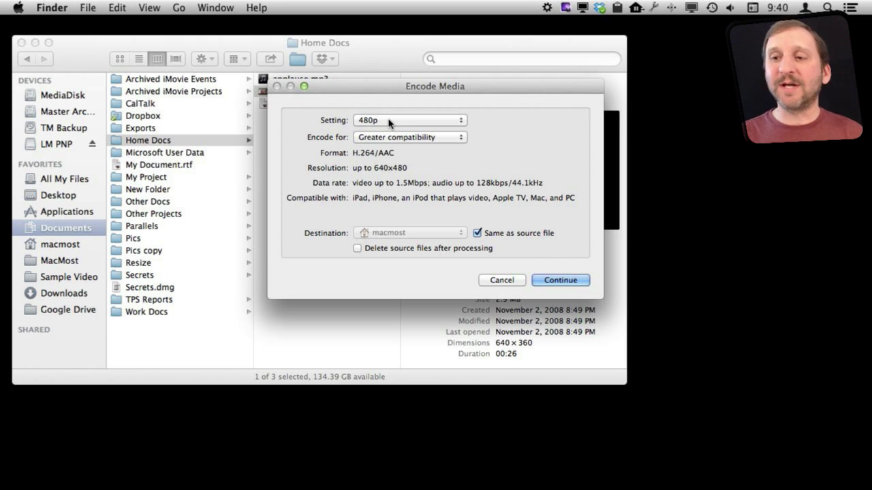
{"action": "left_click", "coordinate": [390, 122]}
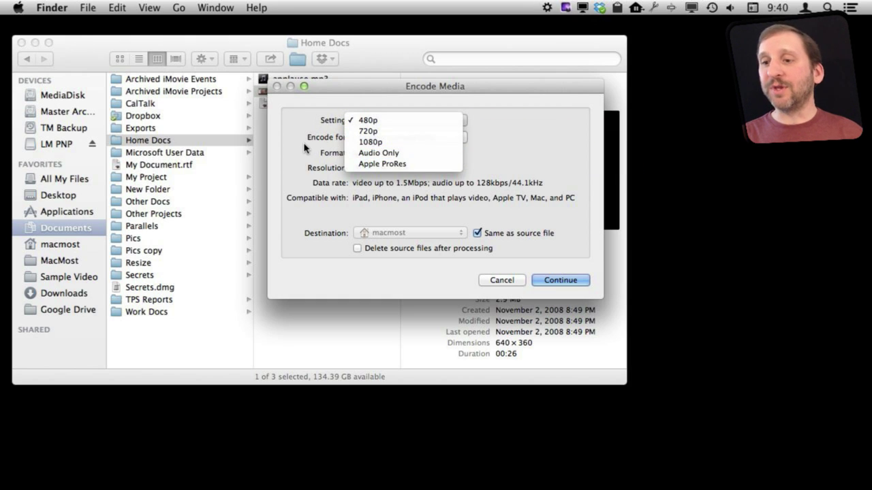
{"action": "left_click", "coordinate": [308, 147]}
{"action": "left_click", "coordinate": [371, 140]}
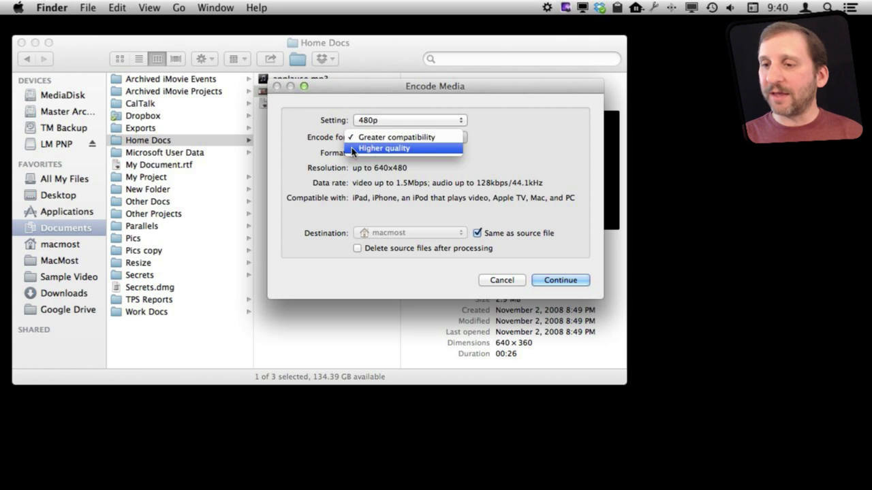
{"action": "left_click", "coordinate": [373, 138]}
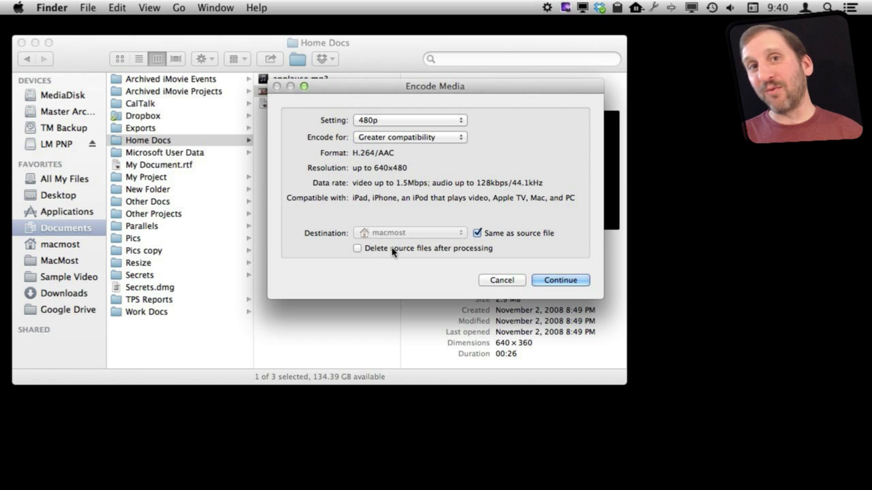
{"action": "left_click", "coordinate": [564, 280]}
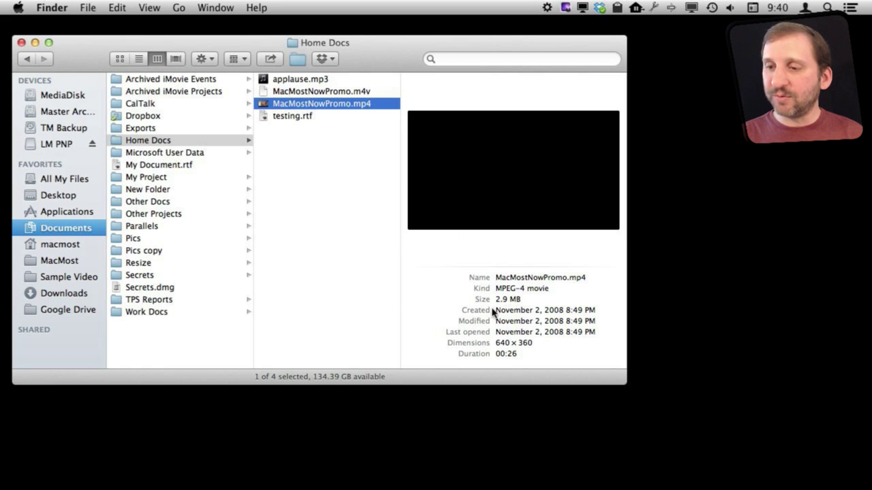
Select MacMostNowPromo.m4v to see it is a 5.2 MB MPEG-4 video
{"action": "left_click", "coordinate": [309, 93]}
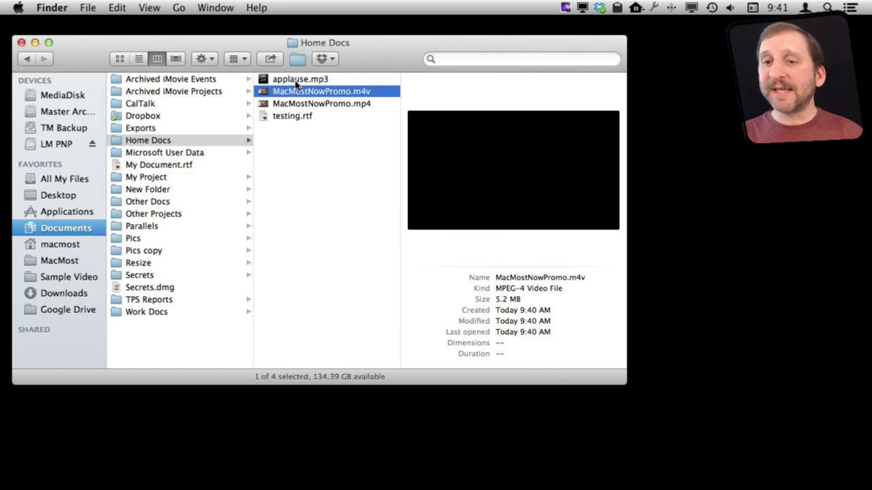
Try encoding applause.mp3 with the Spoken Podcast encoder preset, which ends in an error
{"action": "left_click", "coordinate": [295, 80]}
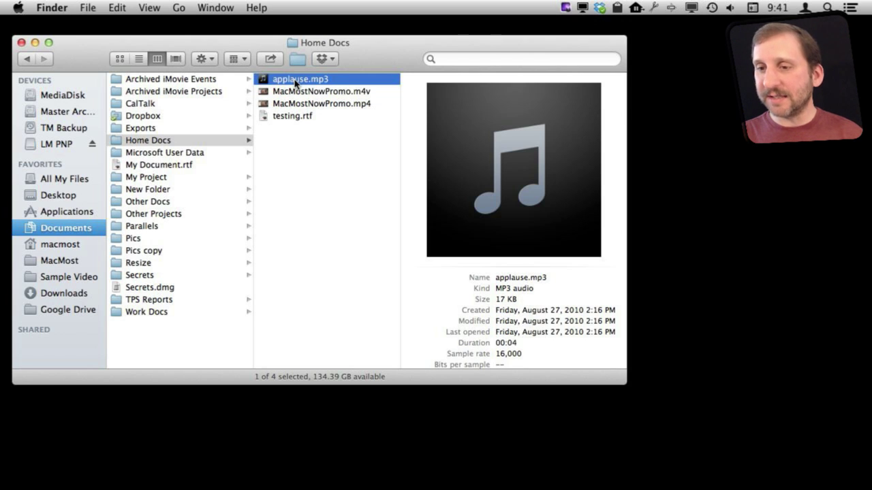
{"action": "right_click", "coordinate": [295, 83]}
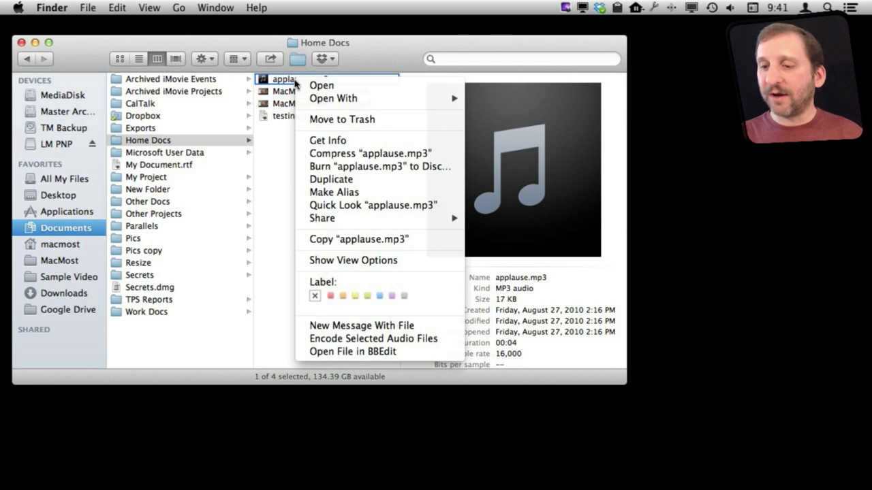
{"action": "left_click", "coordinate": [368, 339]}
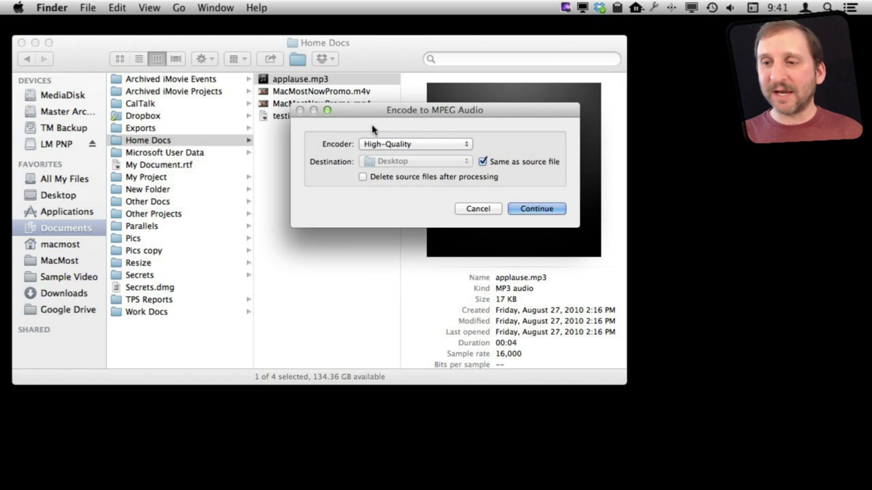
{"action": "left_click", "coordinate": [409, 142]}
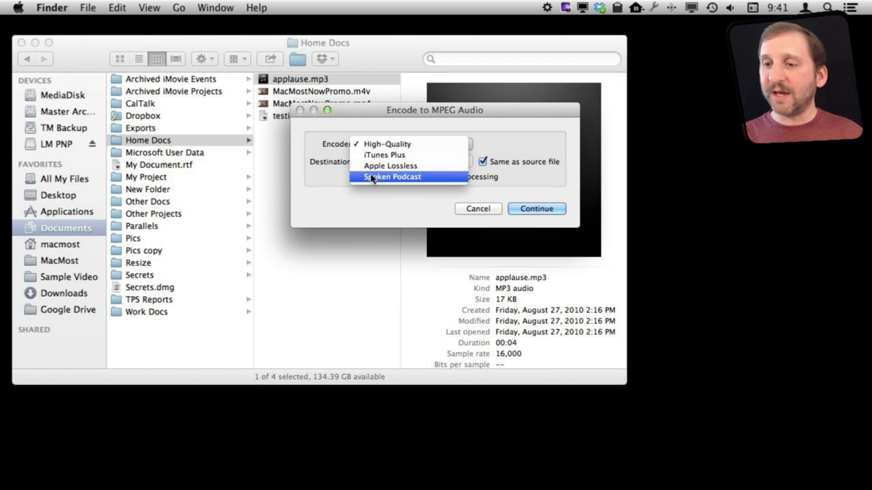
{"action": "left_click", "coordinate": [410, 177]}
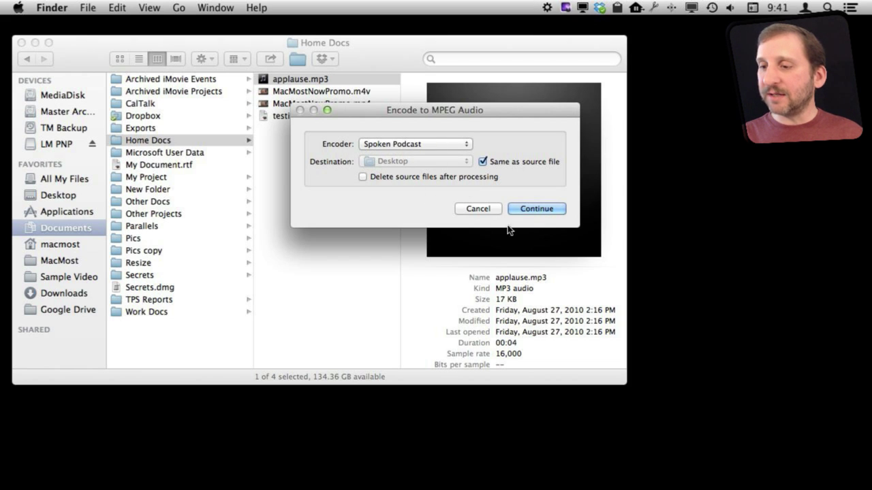
{"action": "left_click", "coordinate": [535, 207]}
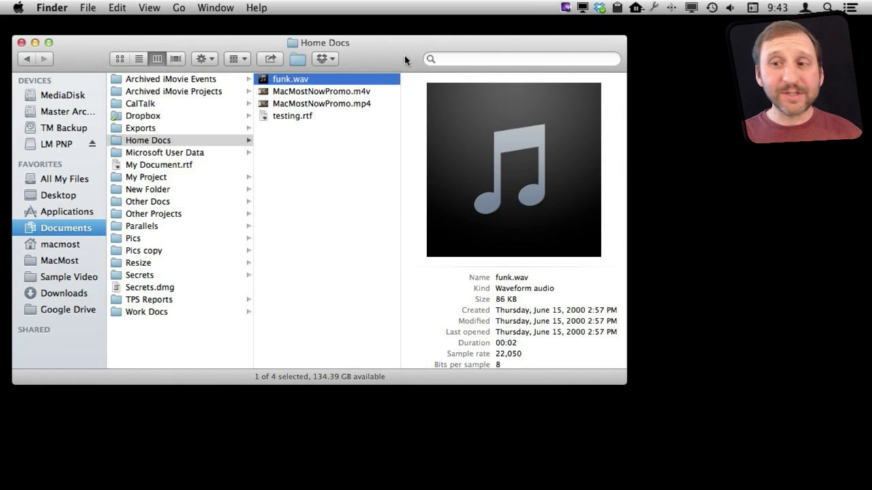
Encode funk.wav as audio with the High-Quality preset to produce funk.m4a
{"action": "right_click", "coordinate": [282, 85]}
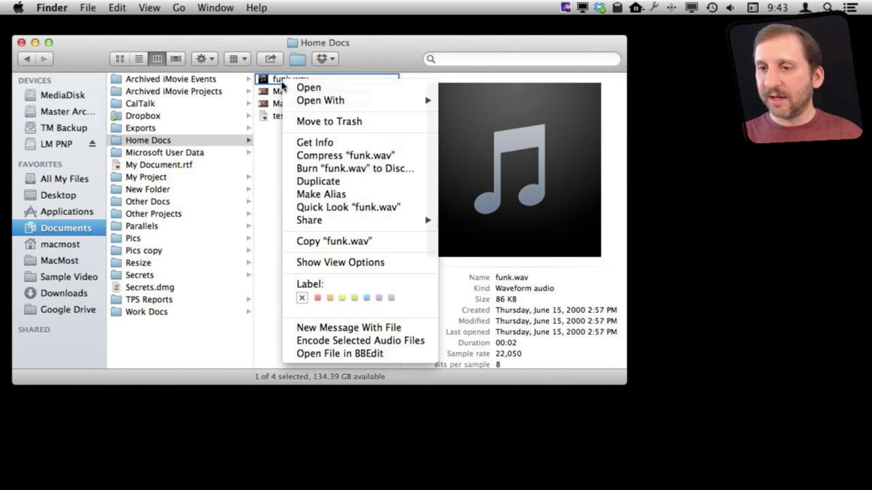
{"action": "left_click", "coordinate": [305, 343]}
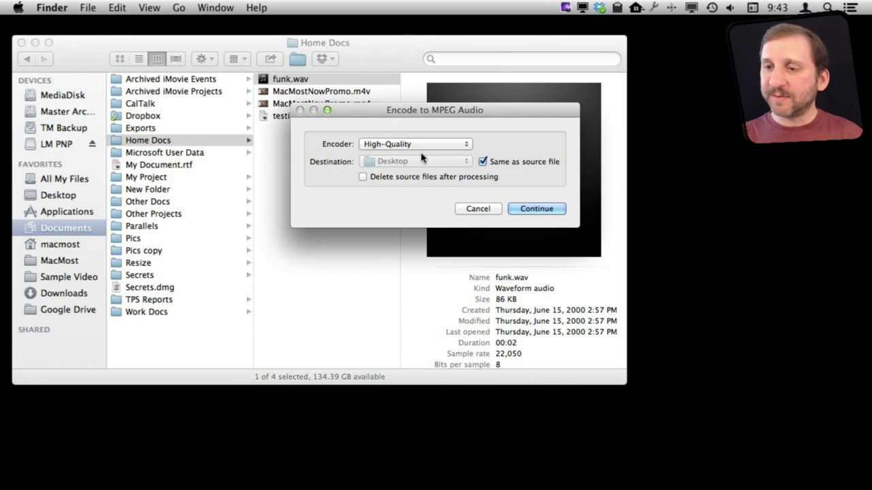
{"action": "left_click", "coordinate": [409, 144]}
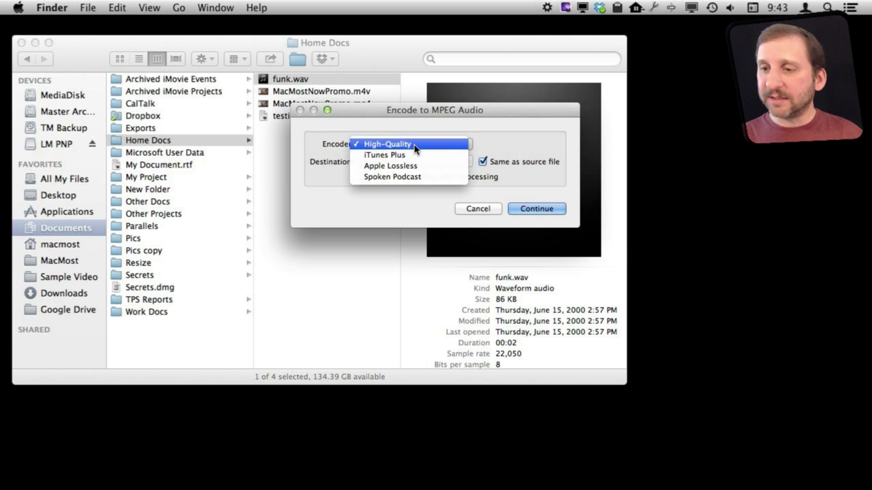
{"action": "left_click", "coordinate": [415, 148]}
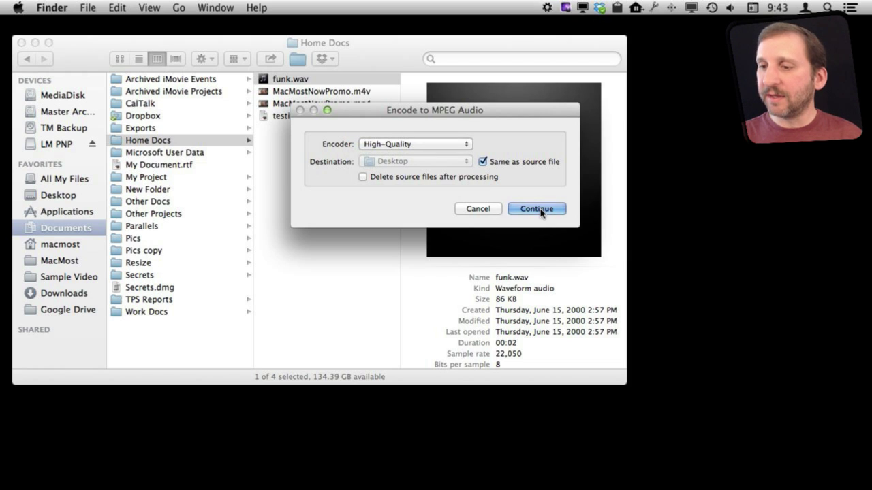
{"action": "left_click", "coordinate": [512, 207]}
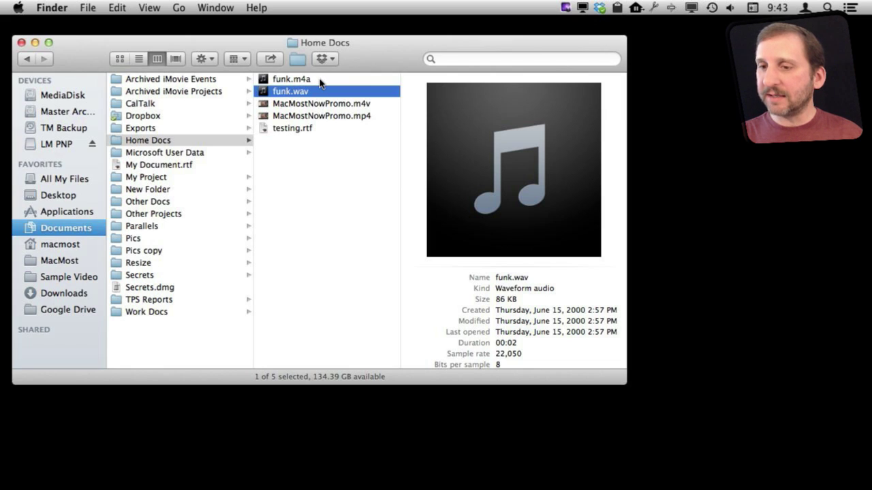
Compare the 20 KB funk.m4a with the 86 KB funk.wav, then view MacMostNowPromo.m4v
{"action": "left_click", "coordinate": [289, 82]}
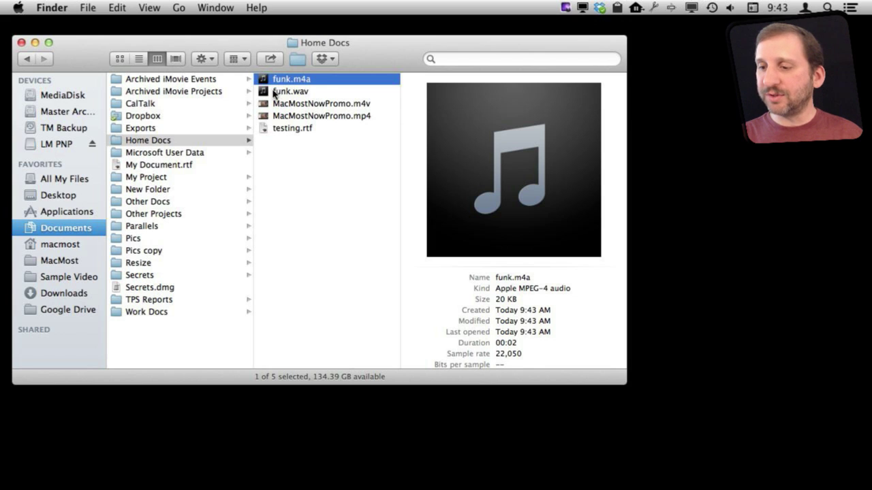
{"action": "left_click", "coordinate": [274, 93]}
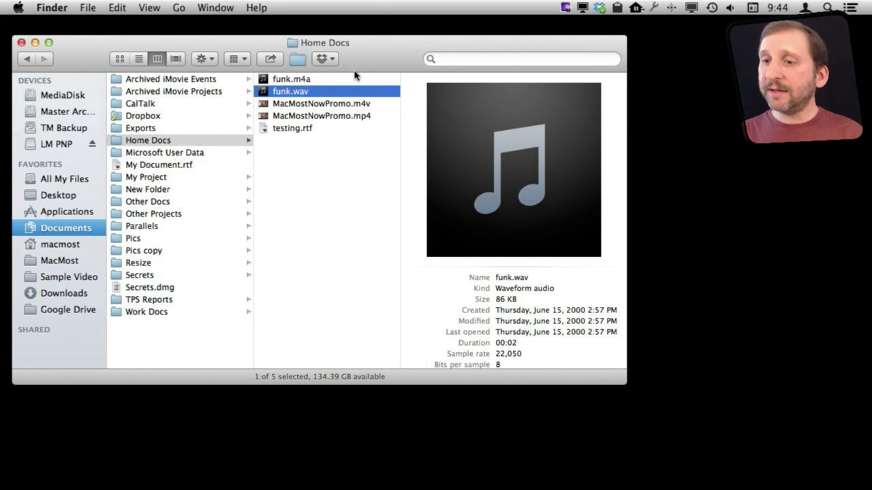
{"action": "left_click", "coordinate": [306, 104]}
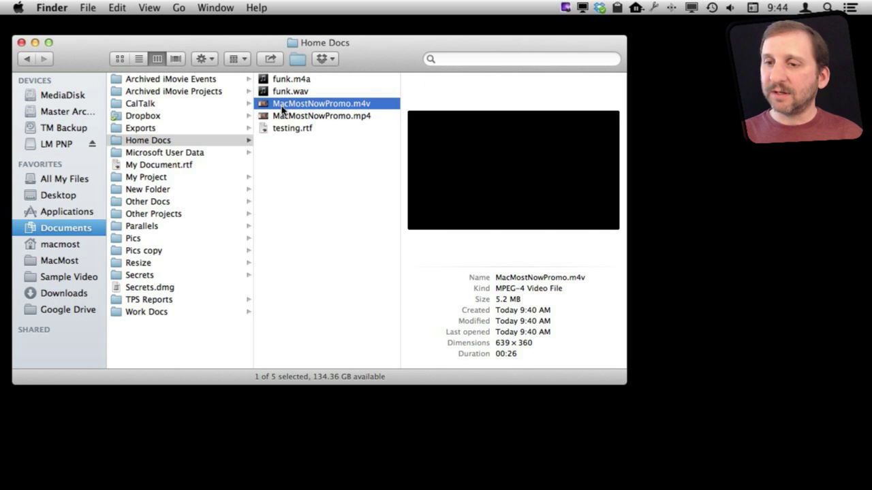
Encode MacMostNowPromo.mp4 with the Audio Only setting and select the resulting MacMostNowPromo.m4a
{"action": "left_click", "coordinate": [281, 116]}
{"action": "right_click", "coordinate": [269, 114]}
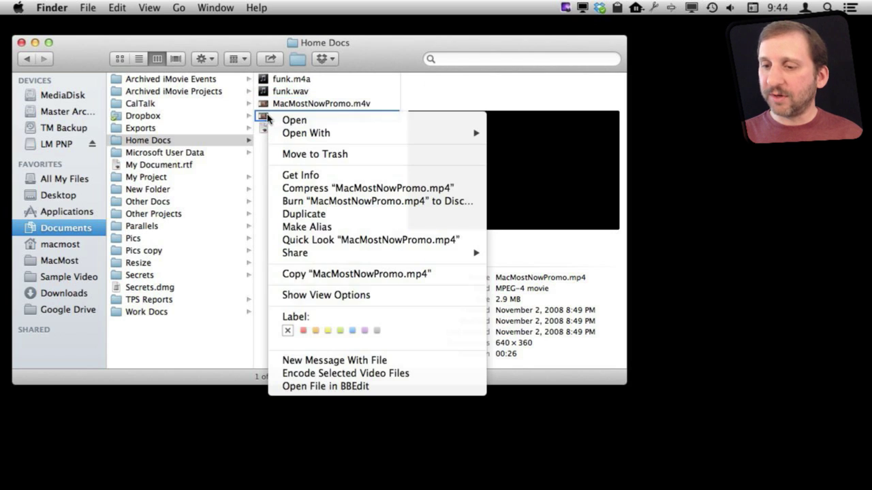
{"action": "left_click", "coordinate": [312, 374]}
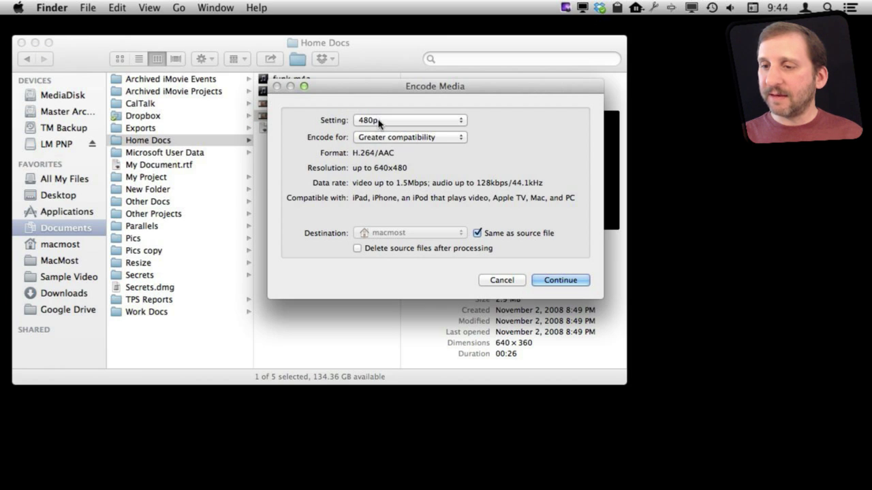
{"action": "left_click", "coordinate": [381, 120]}
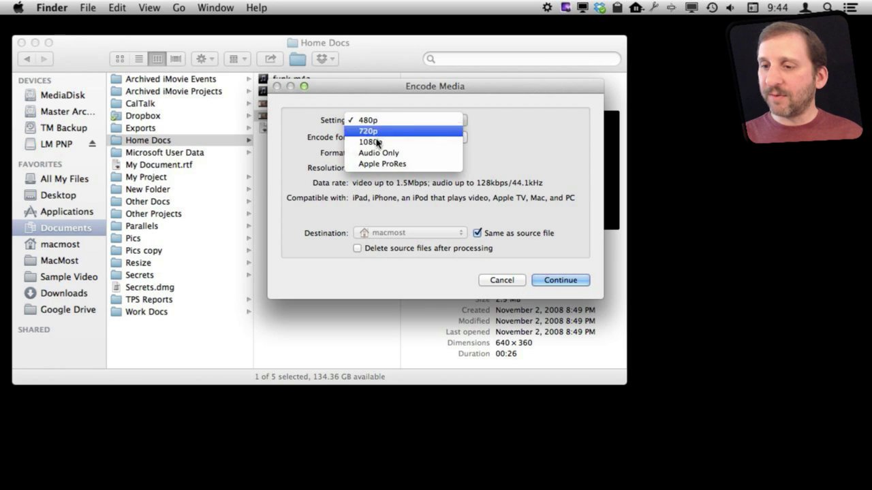
{"action": "left_click", "coordinate": [378, 153]}
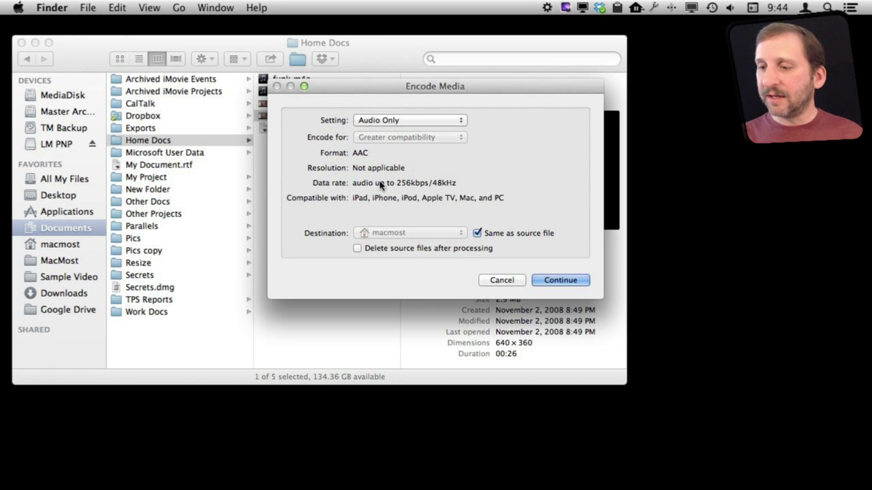
{"action": "left_click", "coordinate": [559, 281]}
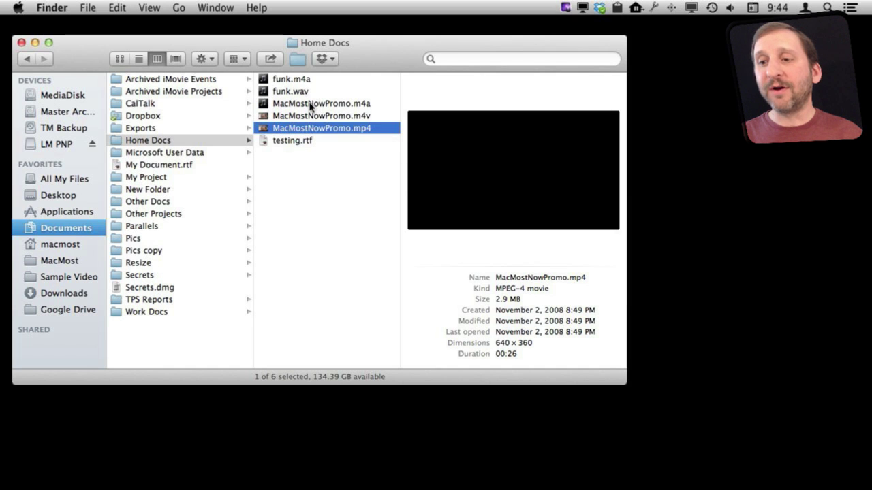
{"action": "left_click", "coordinate": [276, 106]}
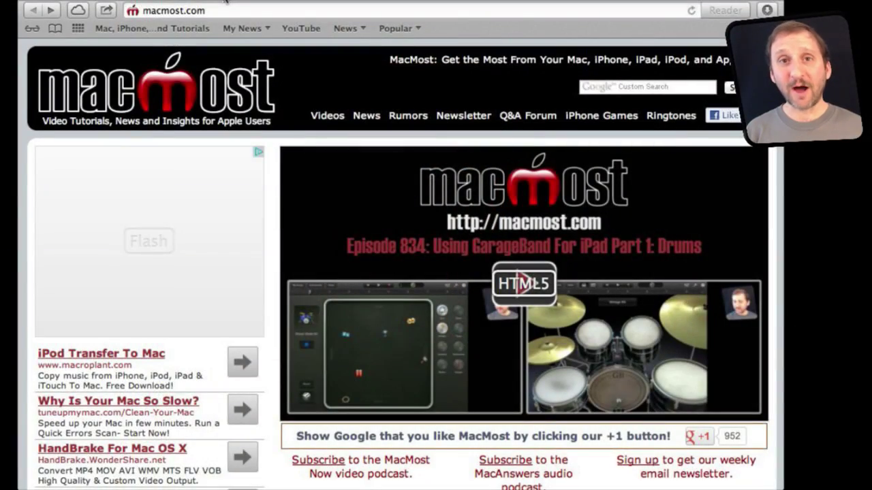
Open the 'MacMost Now 833: 18 Google Search Tricks' episode and scroll to its video
{"action": "scroll", "coordinate": [375, 272], "scroll_direction": "down", "scroll_amount": 5}
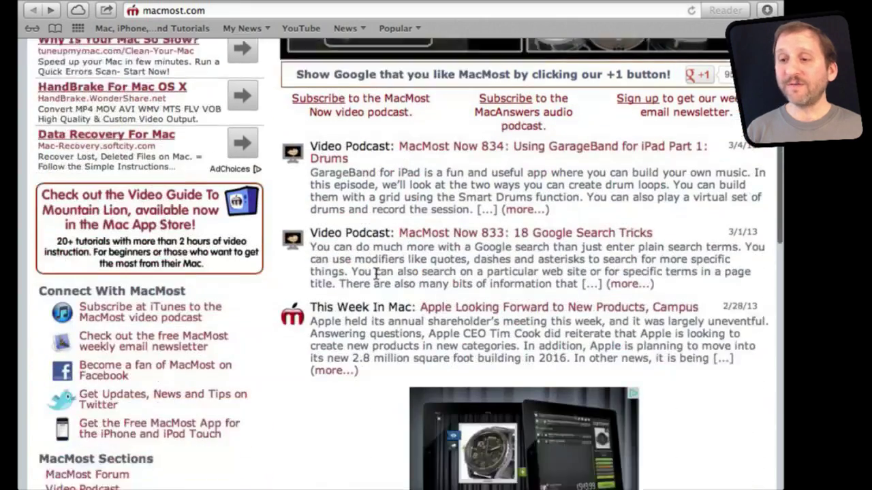
{"action": "left_click", "coordinate": [440, 191]}
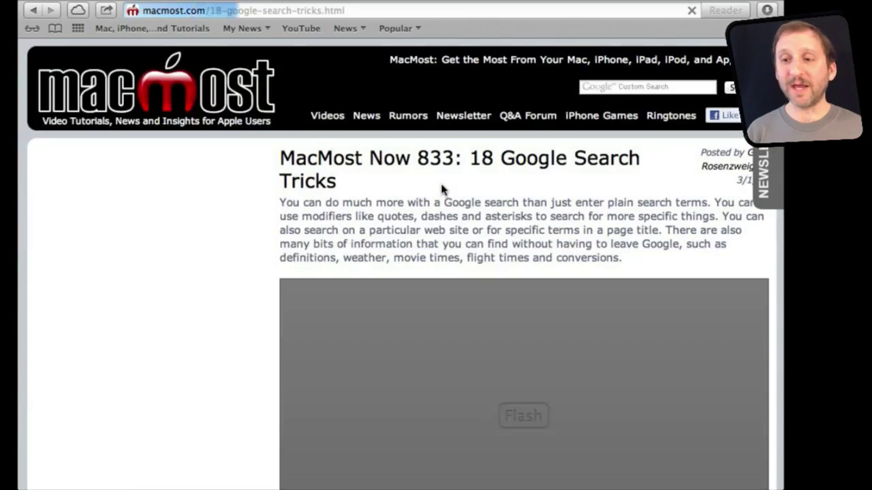
{"action": "scroll", "coordinate": [435, 272], "scroll_direction": "down", "scroll_amount": 4}
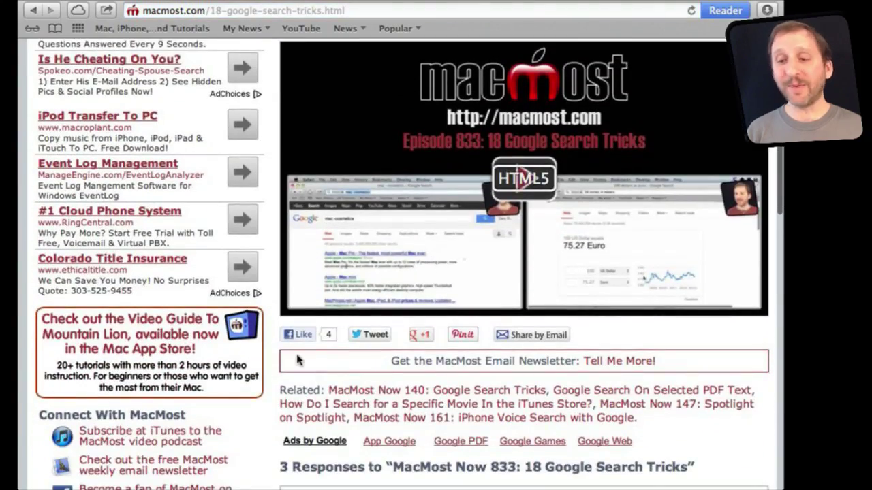